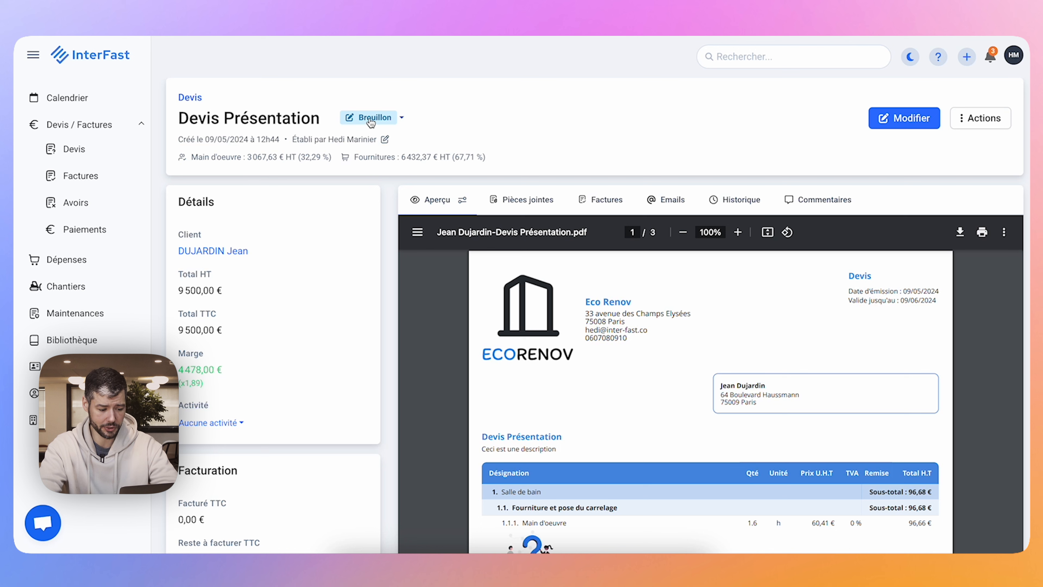
Step: Change the status of the Devis Présentation quote to Finalisé
{"action": "left_click", "coordinate": [381, 122]}
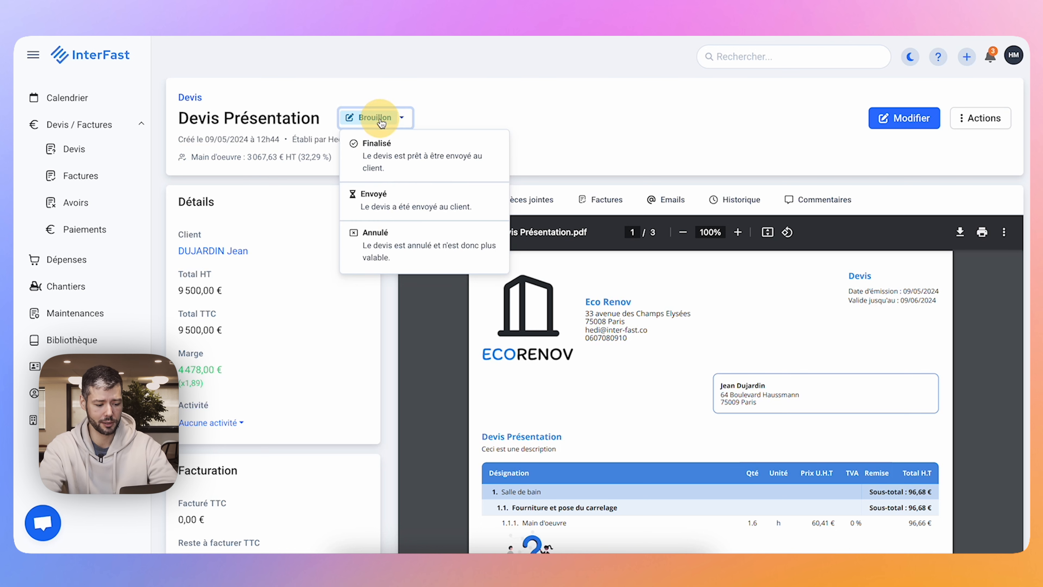
{"action": "left_click", "coordinate": [375, 156]}
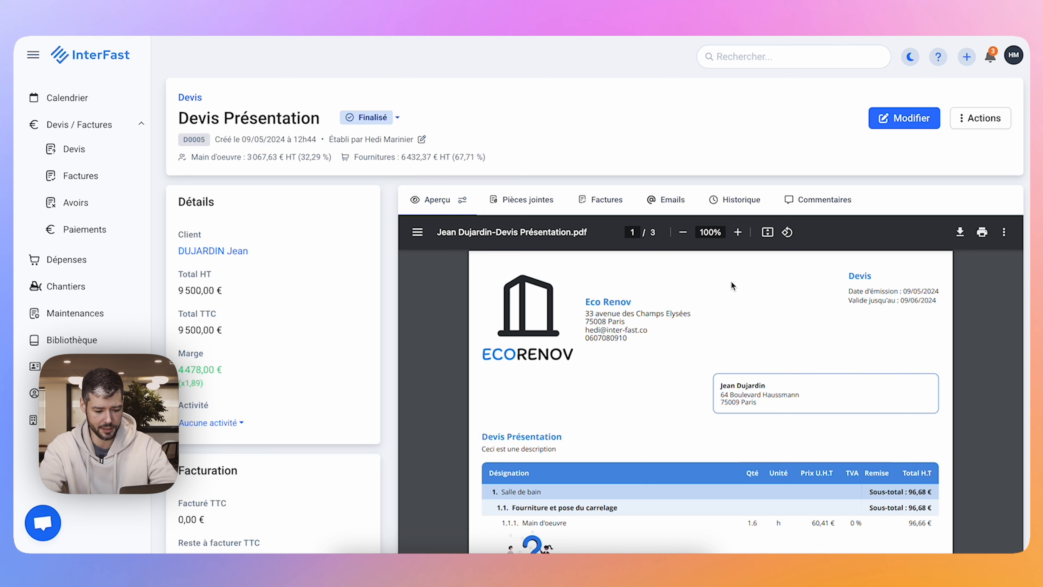
Step: Examine the quote number on the PDF preview, and the creation date, author, labour and supplies details in the quote header
{"action": "left_click_drag", "start_coordinate": [869, 276], "coordinate": [903, 275]}
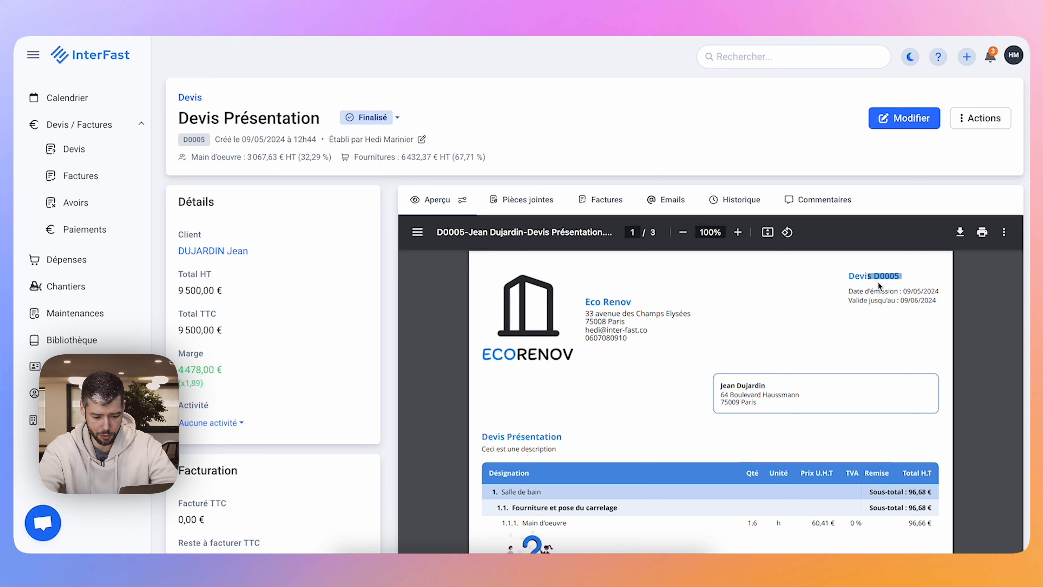
{"action": "left_click", "coordinate": [888, 277]}
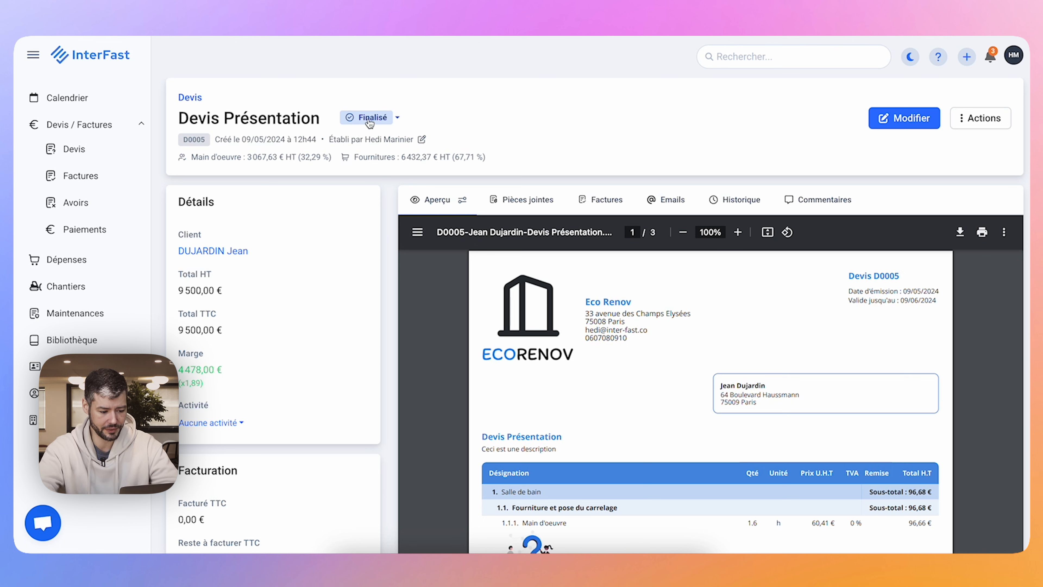
{"action": "left_click_drag", "start_coordinate": [873, 276], "coordinate": [917, 275]}
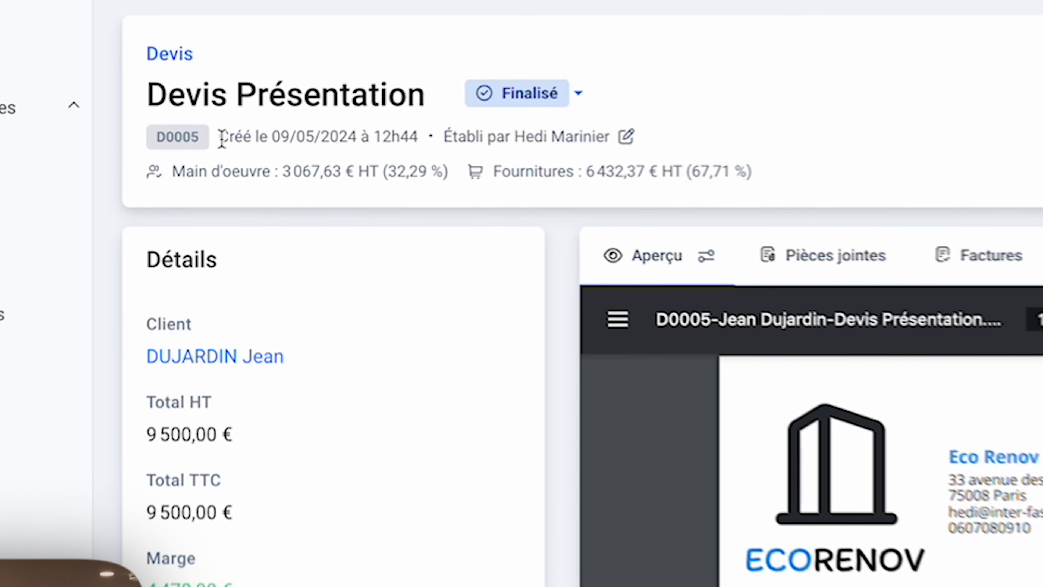
{"action": "left_click", "coordinate": [217, 141]}
{"action": "left_click_drag", "start_coordinate": [223, 140], "coordinate": [340, 157]}
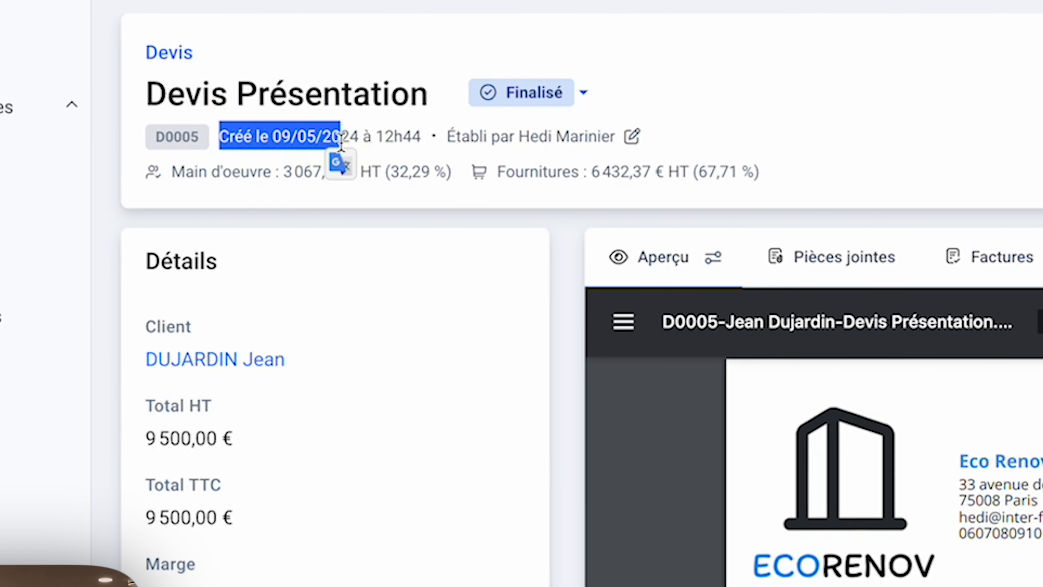
{"action": "left_click", "coordinate": [351, 136]}
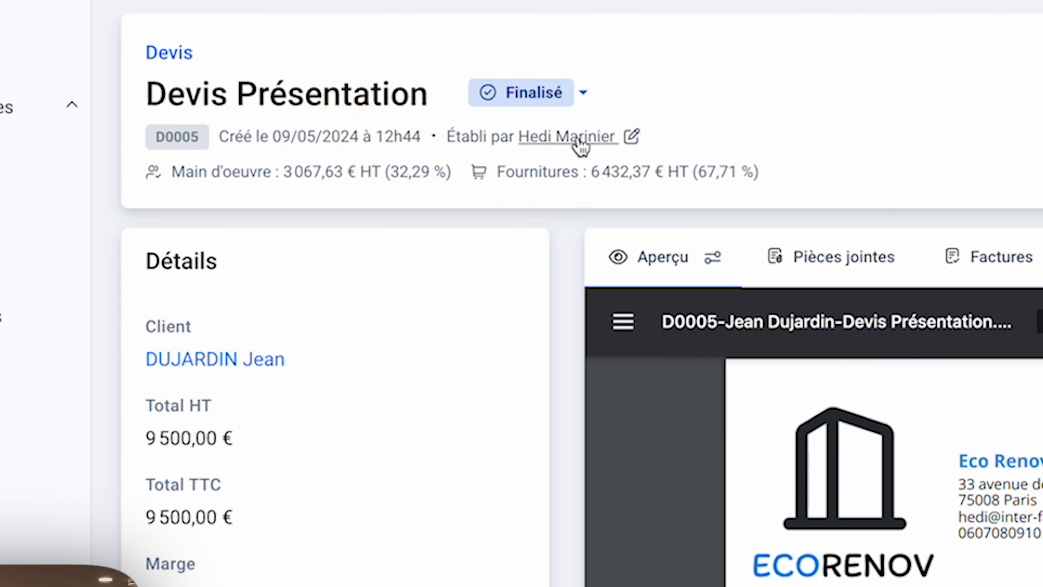
{"action": "left_click", "coordinate": [229, 176]}
{"action": "left_click", "coordinate": [477, 180]}
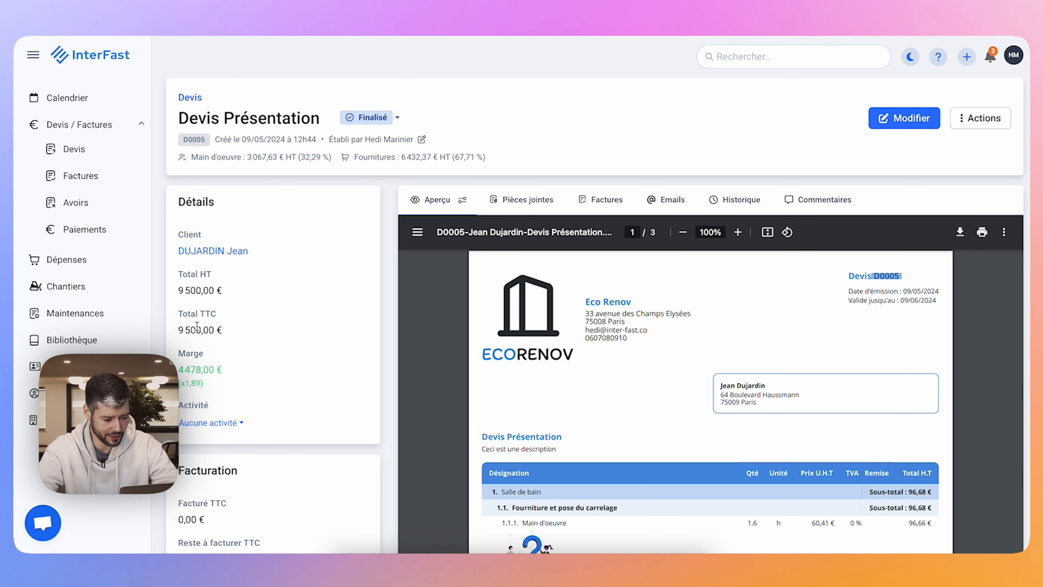
Step: Set the quote's activity to Chantier
{"action": "scroll", "coordinate": [197, 325], "scroll_direction": "down", "scroll_amount": 1}
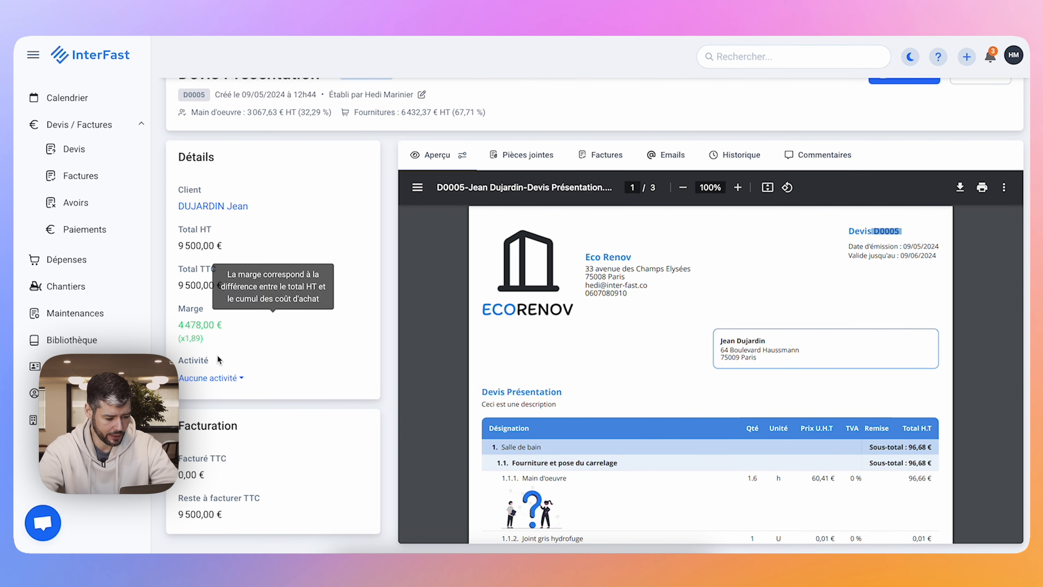
{"action": "left_click", "coordinate": [219, 378]}
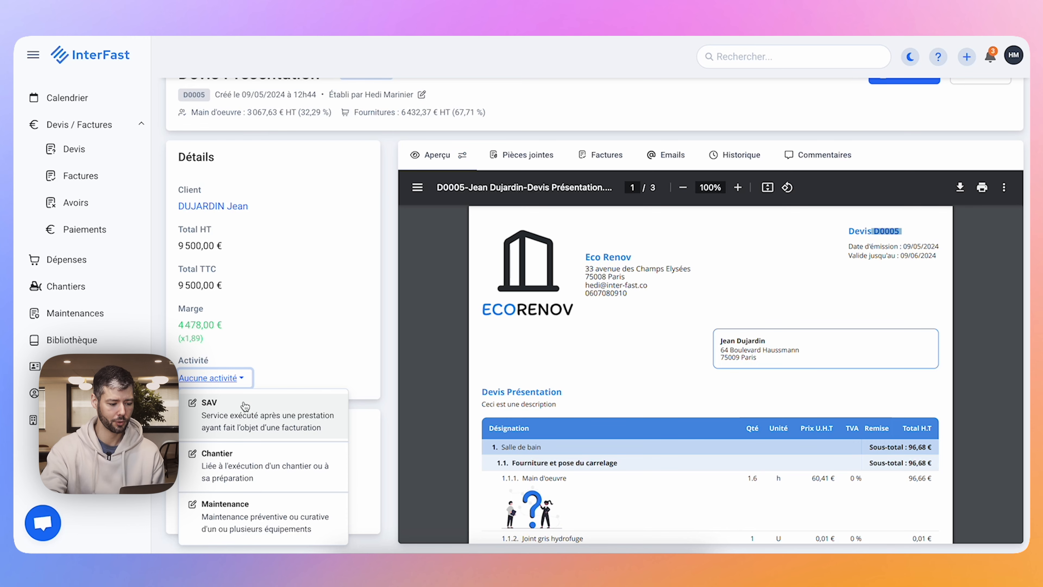
{"action": "left_click", "coordinate": [213, 472]}
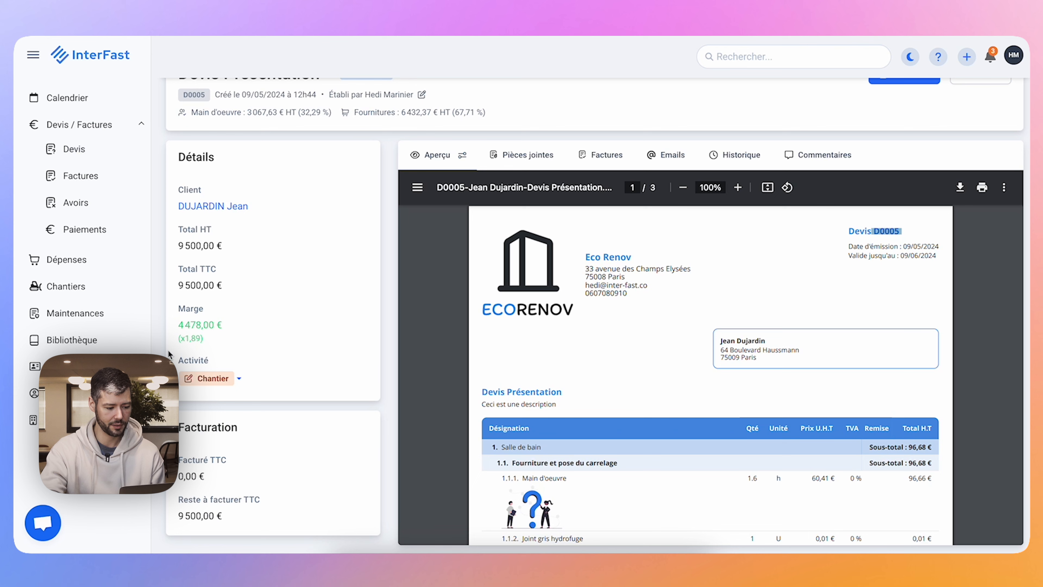
Step: Show the list of quotes and filter it by the Chantier activity
{"action": "left_click", "coordinate": [70, 148]}
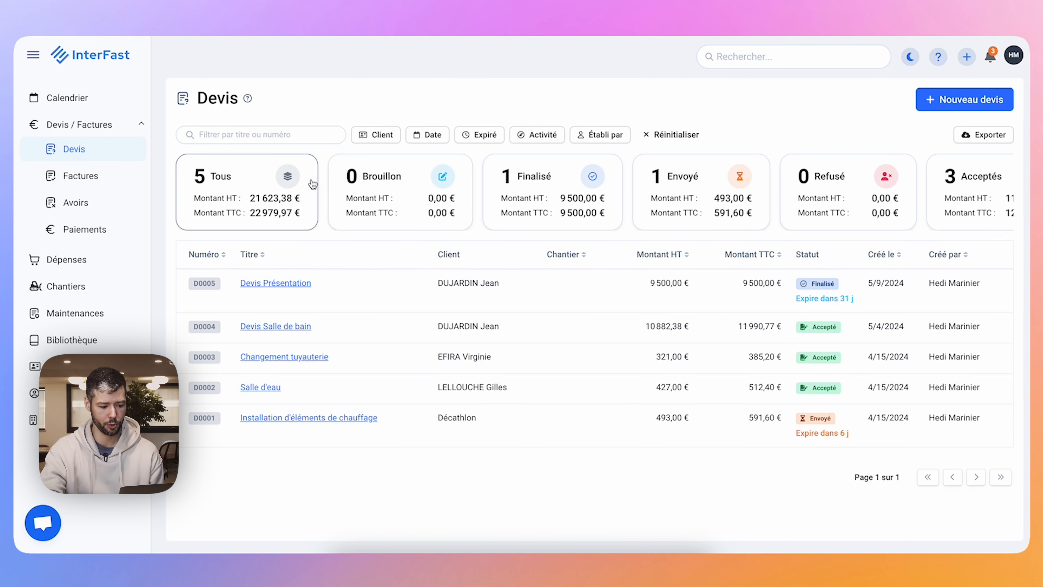
{"action": "left_click", "coordinate": [538, 135]}
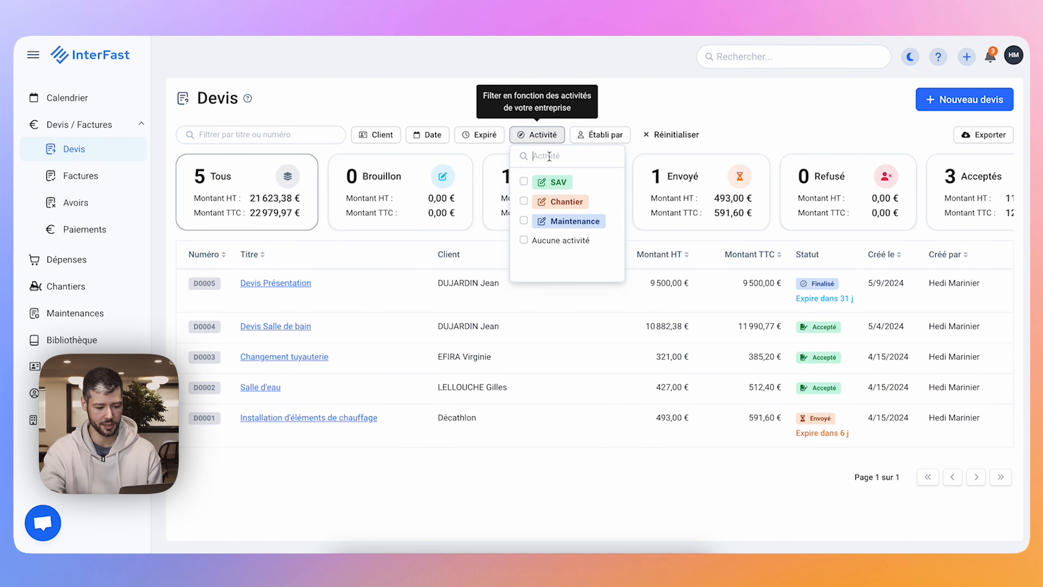
{"action": "left_click", "coordinate": [526, 201]}
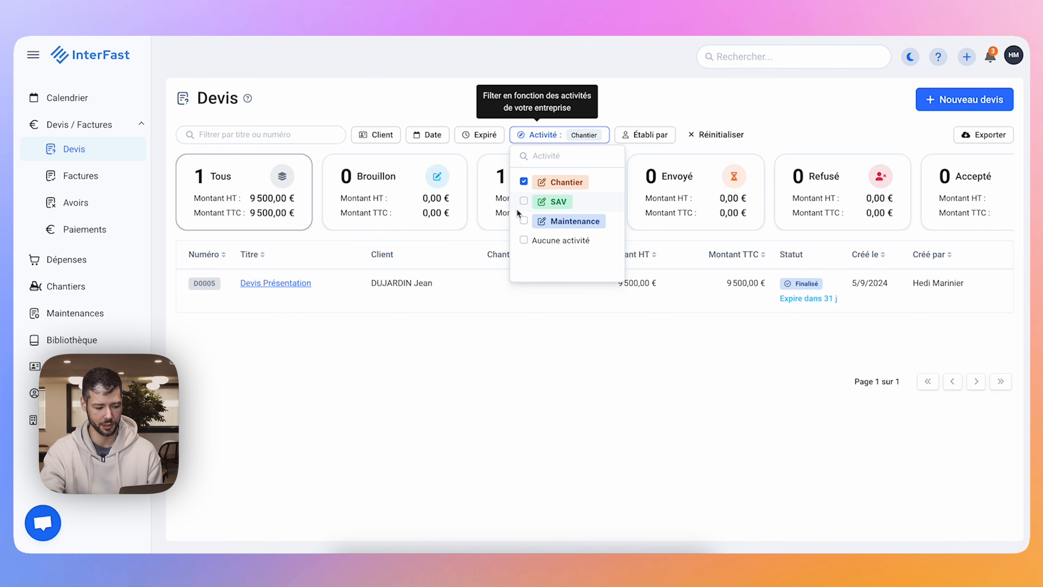
{"action": "left_click", "coordinate": [380, 426]}
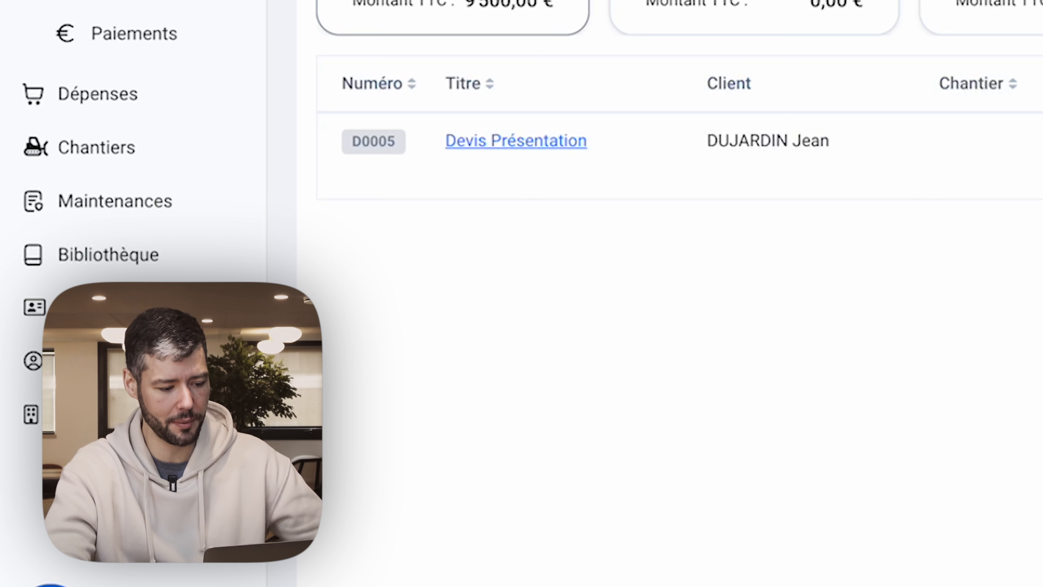
Step: Reopen the Devis Présentation quote and check its invoicing summary and attachments
{"action": "left_click", "coordinate": [577, 143]}
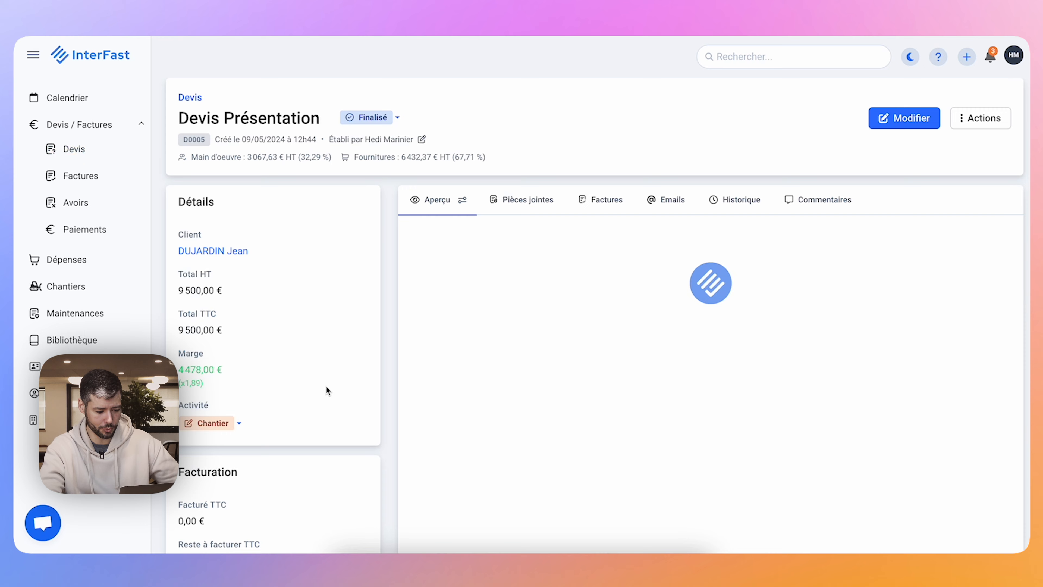
{"action": "scroll", "coordinate": [328, 390], "scroll_direction": "down", "scroll_amount": 1}
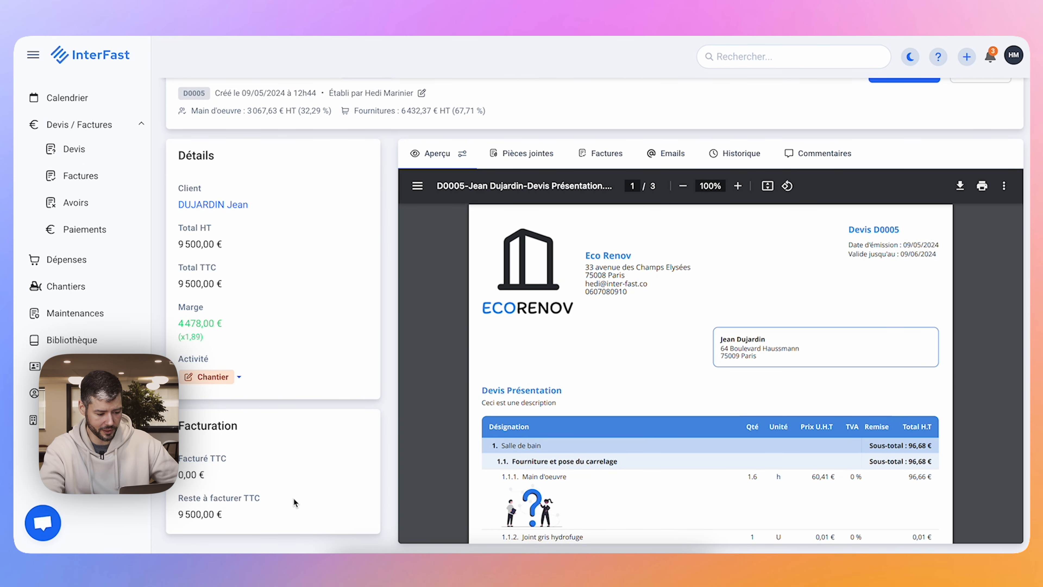
{"action": "left_click", "coordinate": [511, 159]}
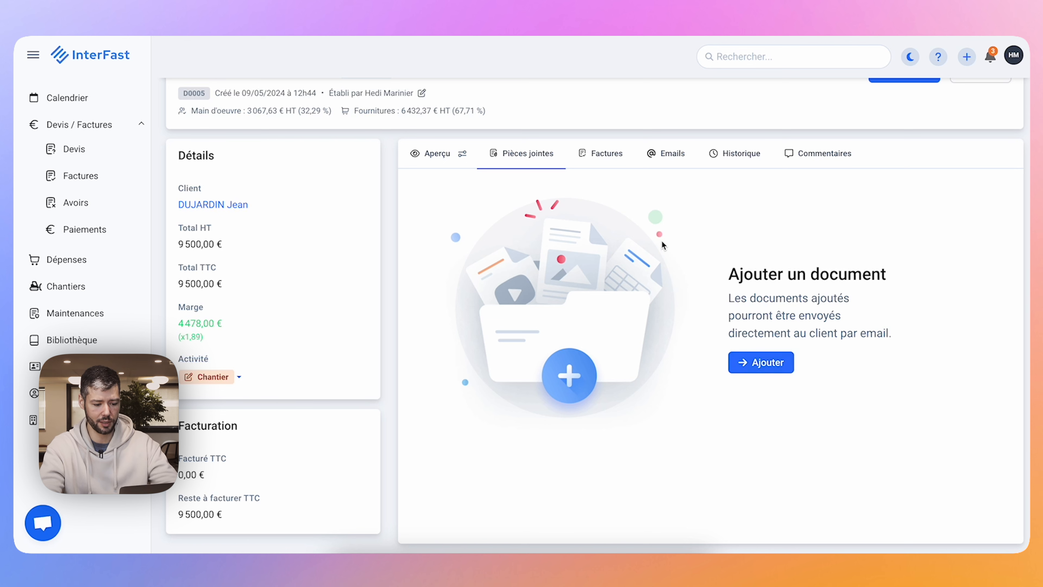
Step: Preview the quote as a Bon d'achat with purchase prices and look through the document
{"action": "left_click", "coordinate": [436, 154]}
{"action": "left_click", "coordinate": [463, 156]}
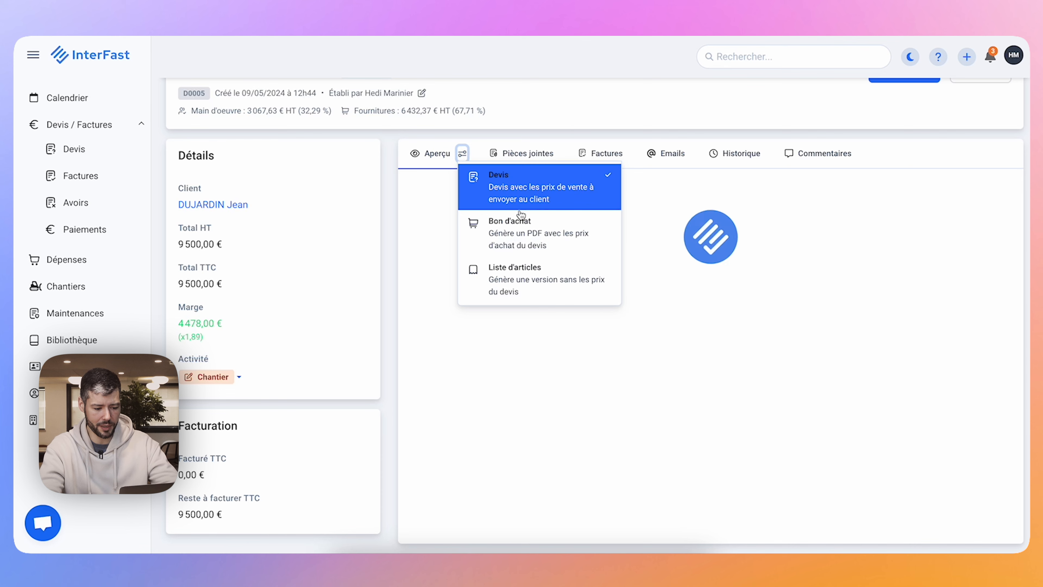
{"action": "left_click", "coordinate": [516, 228]}
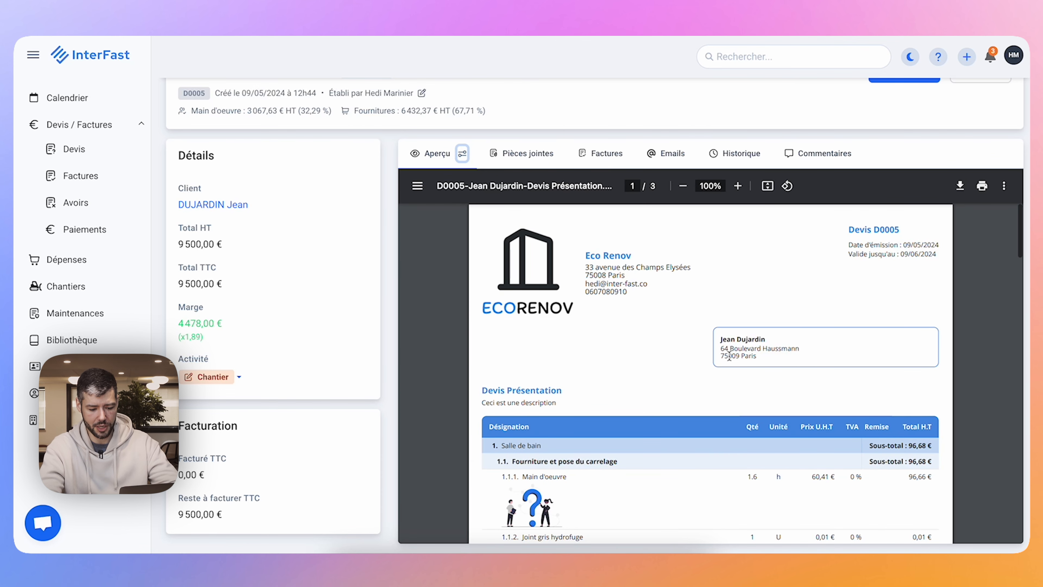
{"action": "scroll", "coordinate": [729, 356], "scroll_direction": "down", "scroll_amount": 3}
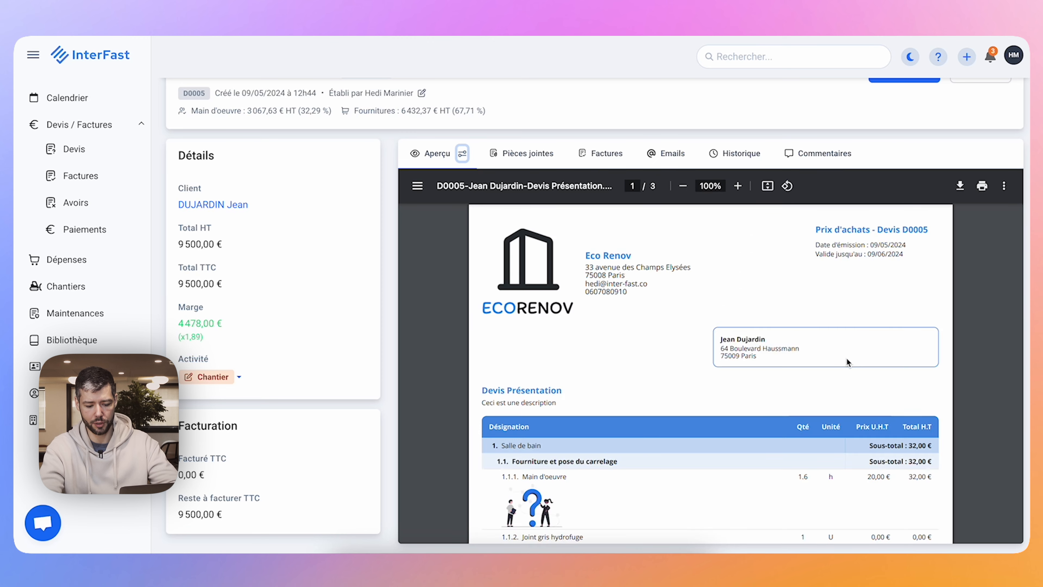
{"action": "scroll", "coordinate": [846, 357], "scroll_direction": "down", "scroll_amount": 5}
Step: Switch the quote preview to the Liste d'articles version without prices and look through the items
{"action": "left_click", "coordinate": [462, 154]}
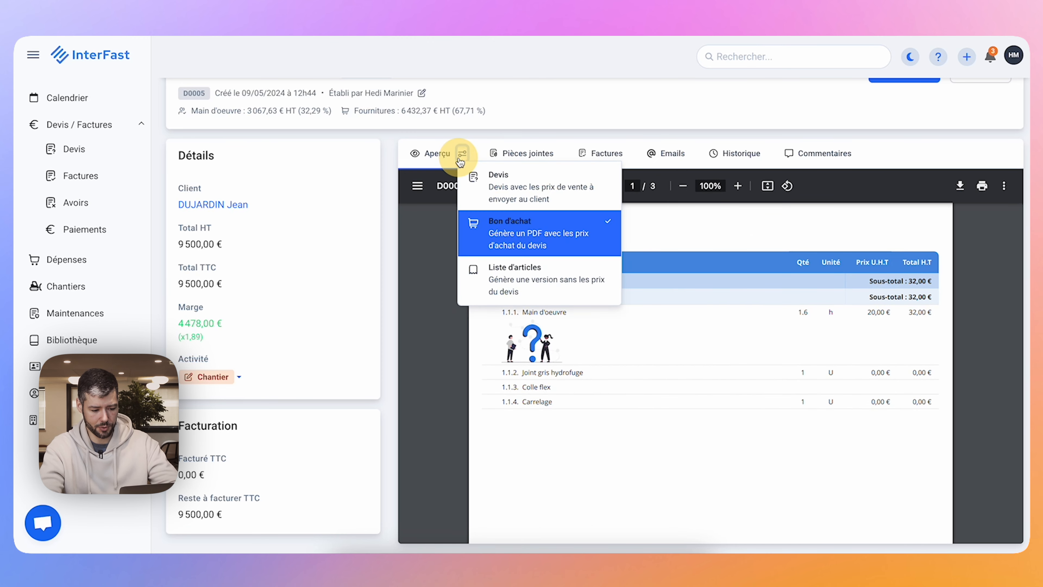
{"action": "left_click", "coordinate": [482, 276]}
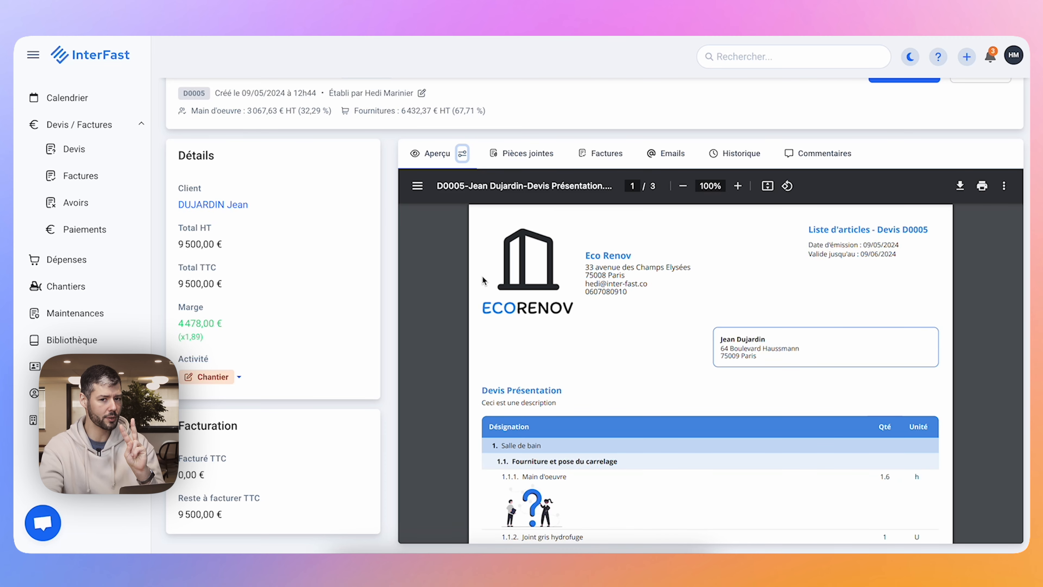
{"action": "scroll", "coordinate": [633, 381], "scroll_direction": "down", "scroll_amount": 2}
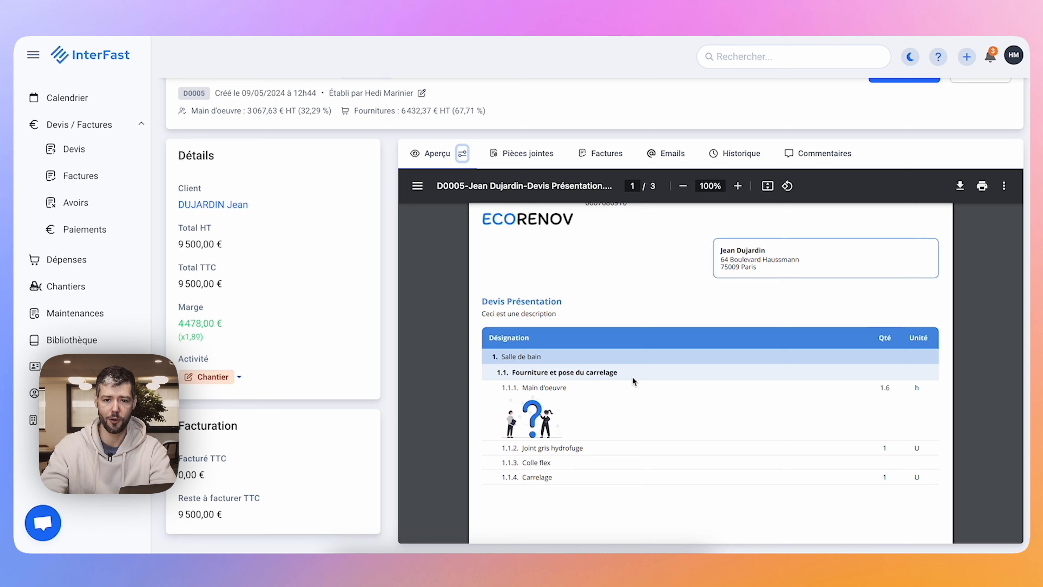
Step: Check the invoices linked to the quote and publish the comment "Test" on it
{"action": "left_click", "coordinate": [600, 164]}
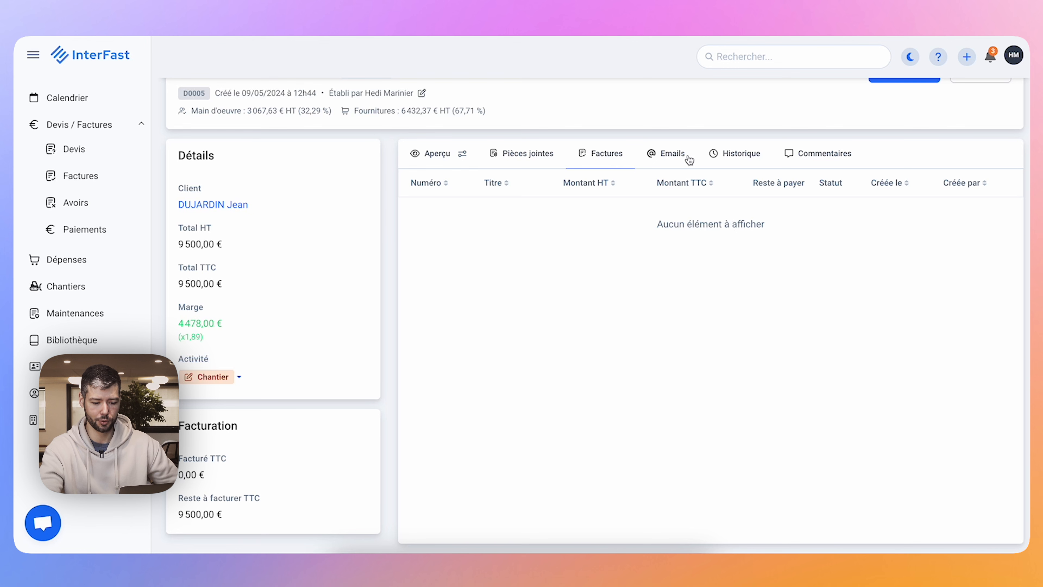
{"action": "scroll", "coordinate": [804, 202], "scroll_direction": "up", "scroll_amount": 1}
{"action": "left_click", "coordinate": [803, 206]}
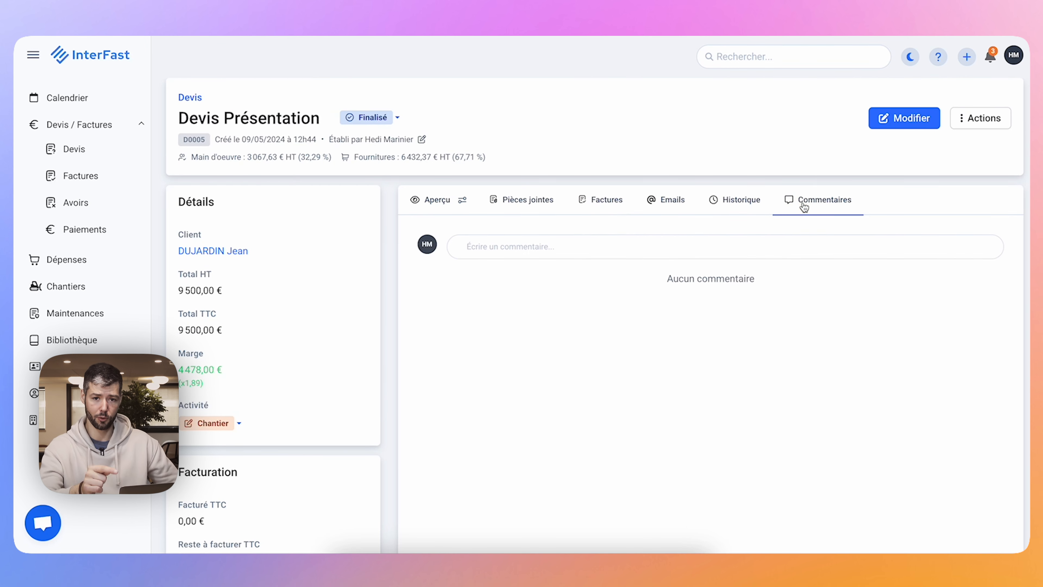
{"action": "left_click", "coordinate": [508, 252]}
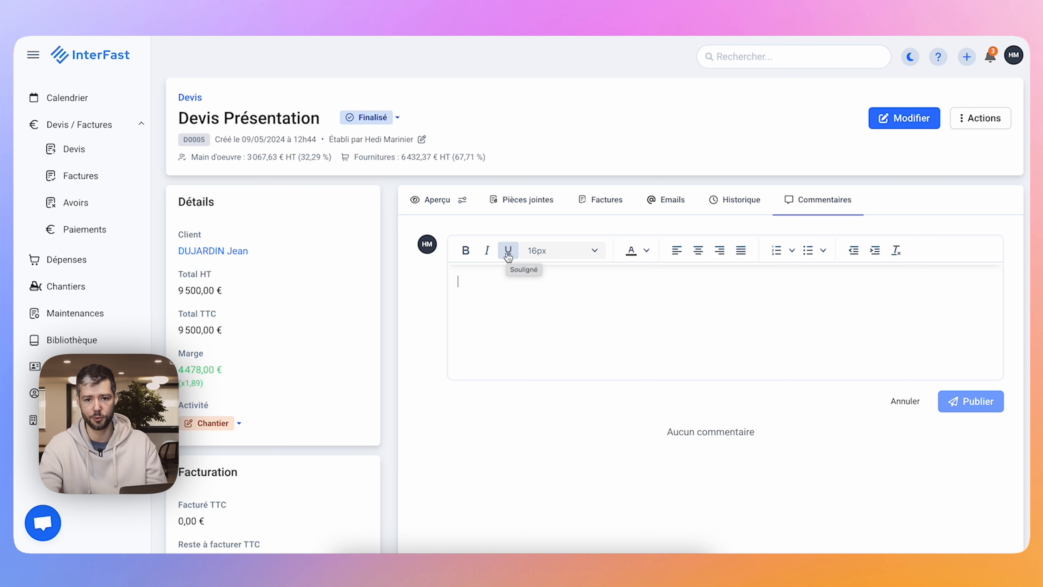
{"action": "type", "text": "Test"}
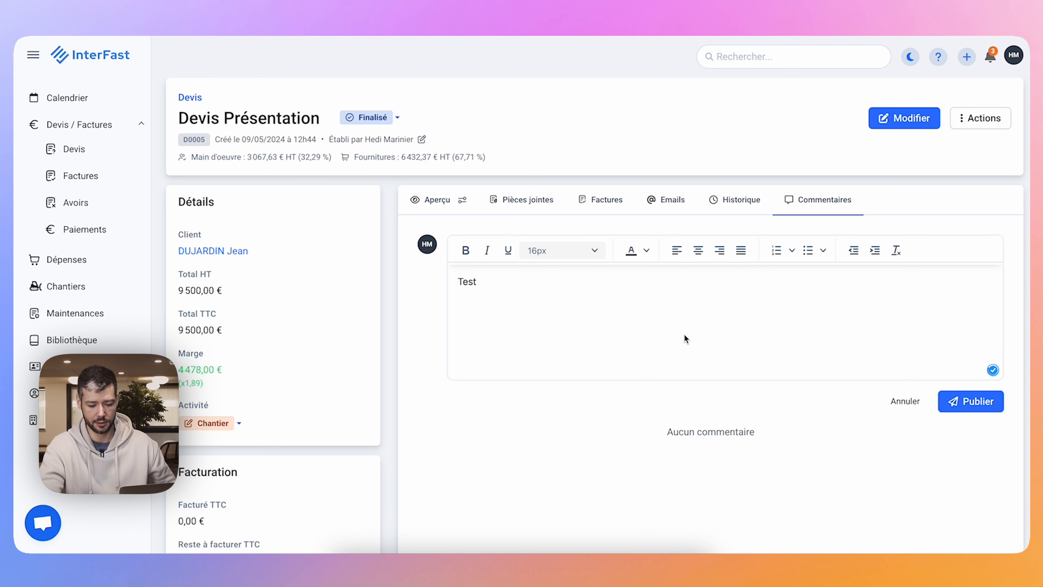
{"action": "left_click", "coordinate": [957, 406]}
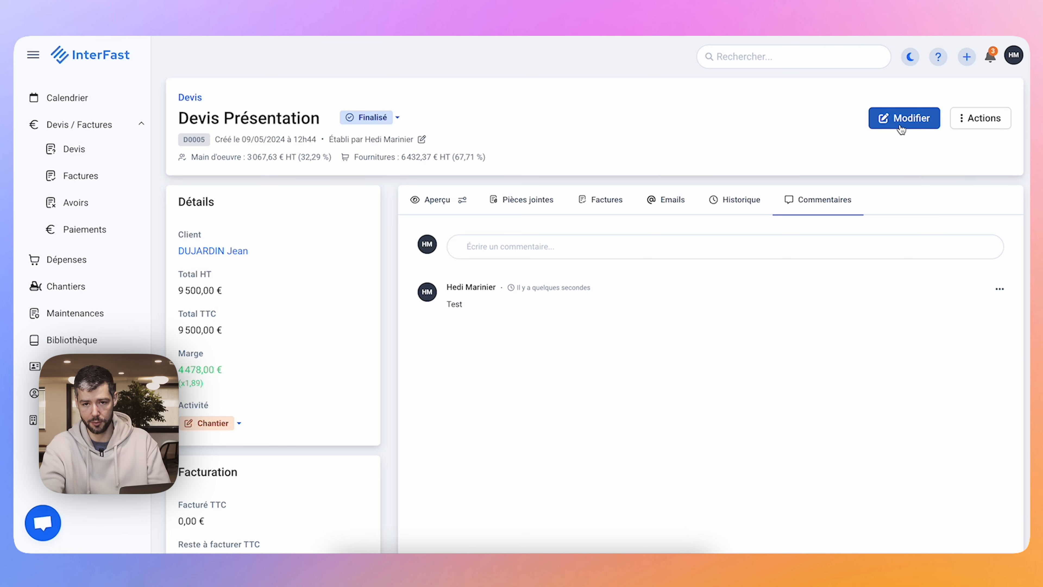
Step: Start sending the quote by email and choose the client's contact as the recipient
{"action": "left_click", "coordinate": [963, 118]}
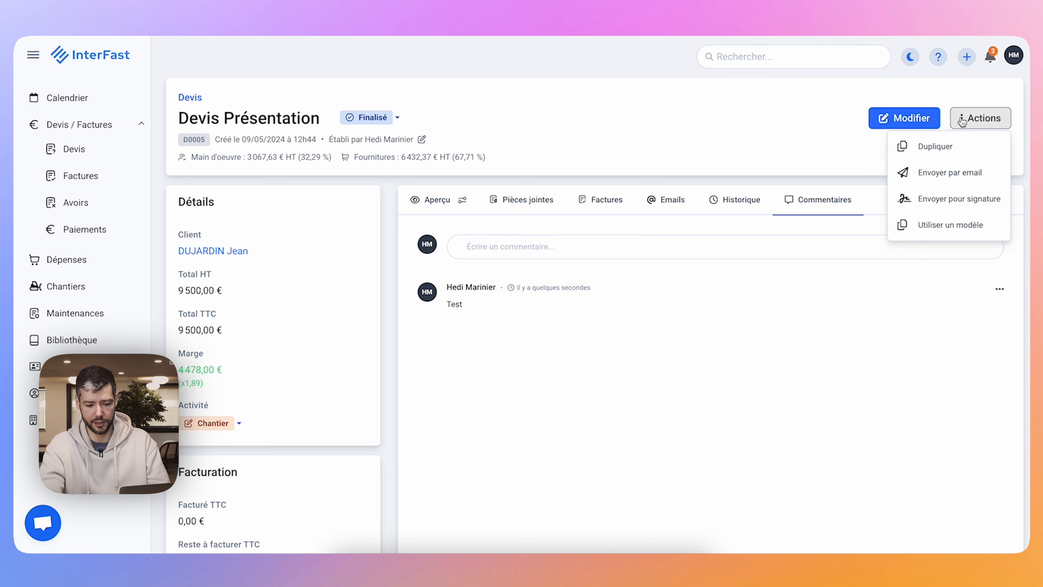
{"action": "left_click", "coordinate": [917, 172]}
{"action": "left_click", "coordinate": [536, 159]}
{"action": "left_click", "coordinate": [453, 188]}
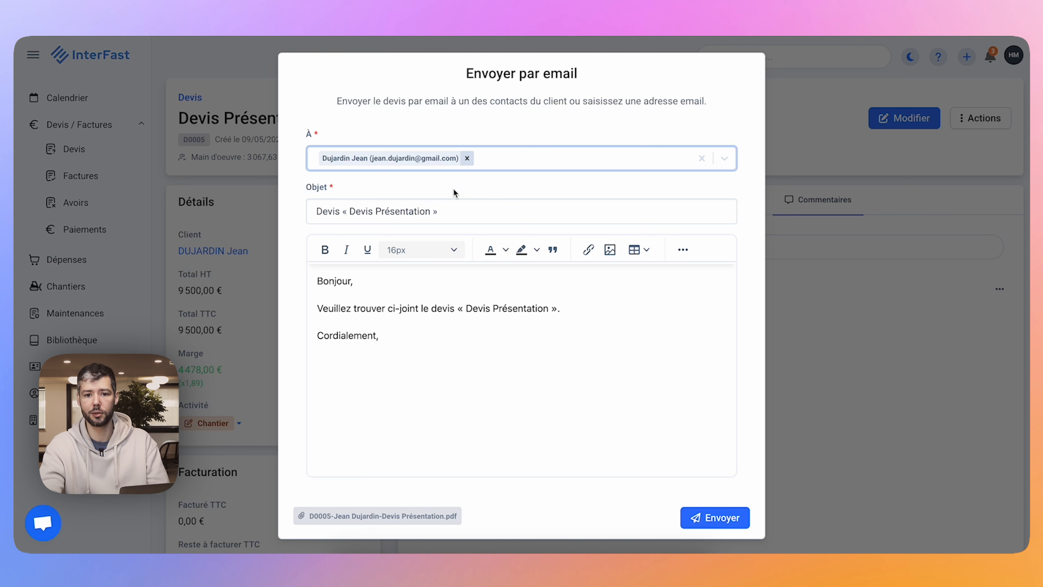
Step: Try adding "test" as a second recipient of the email and empty the recipient field
{"action": "left_click", "coordinate": [522, 159]}
{"action": "type", "text": "test"}
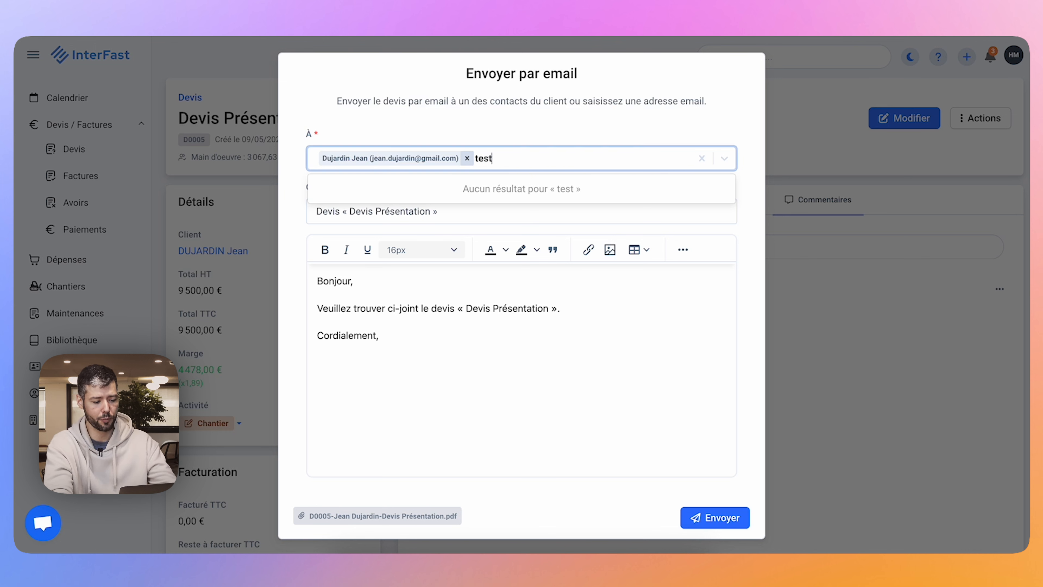
{"action": "key", "text": "BackSpace"}
{"action": "key", "text": "BackSpace"}
{"action": "key", "text": "BackSpace"}
{"action": "key", "text": "BackSpace"}
{"action": "key", "text": "BackSpace"}
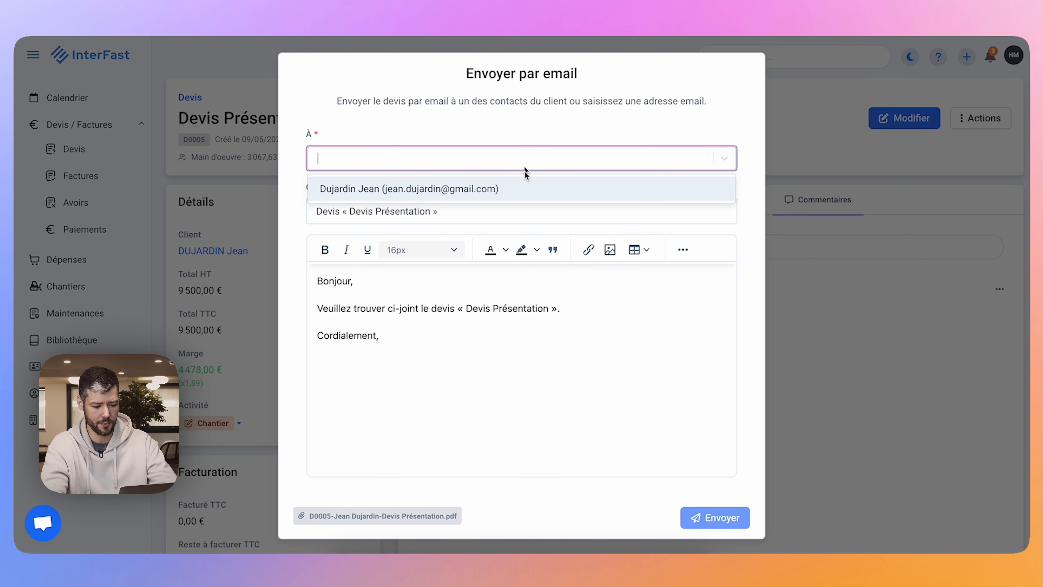